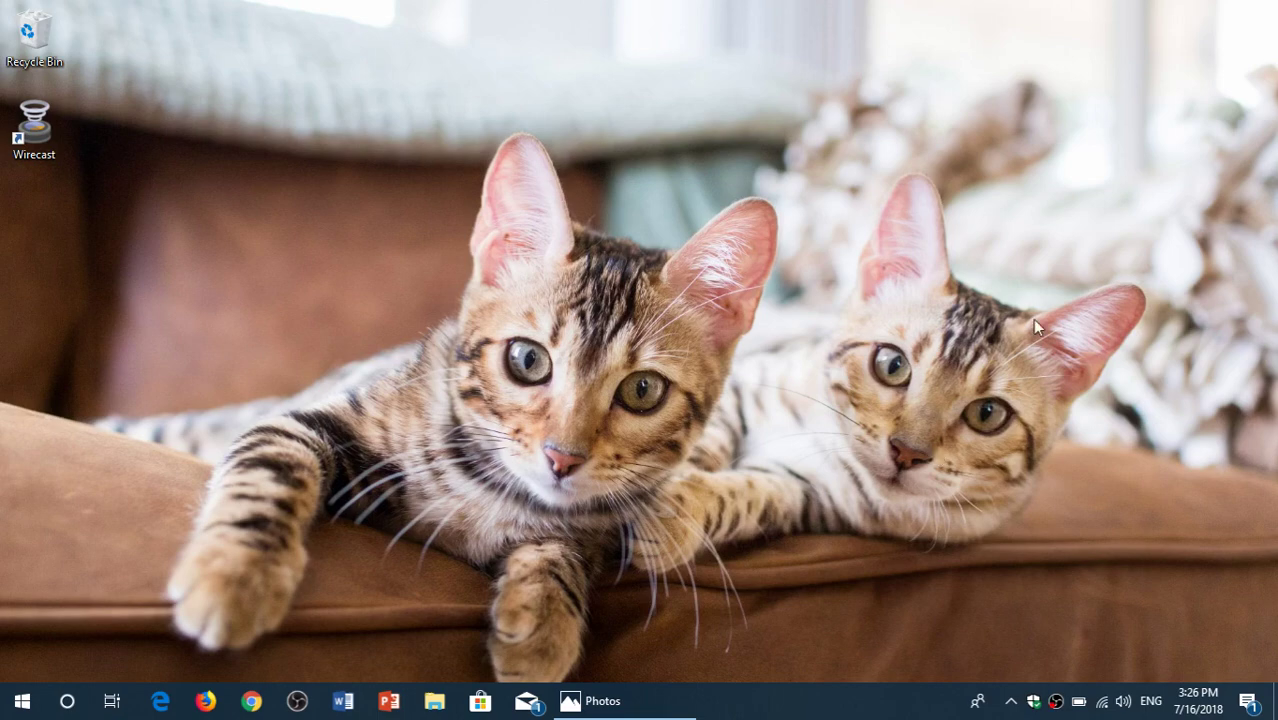
pyautogui.click(620, 700)
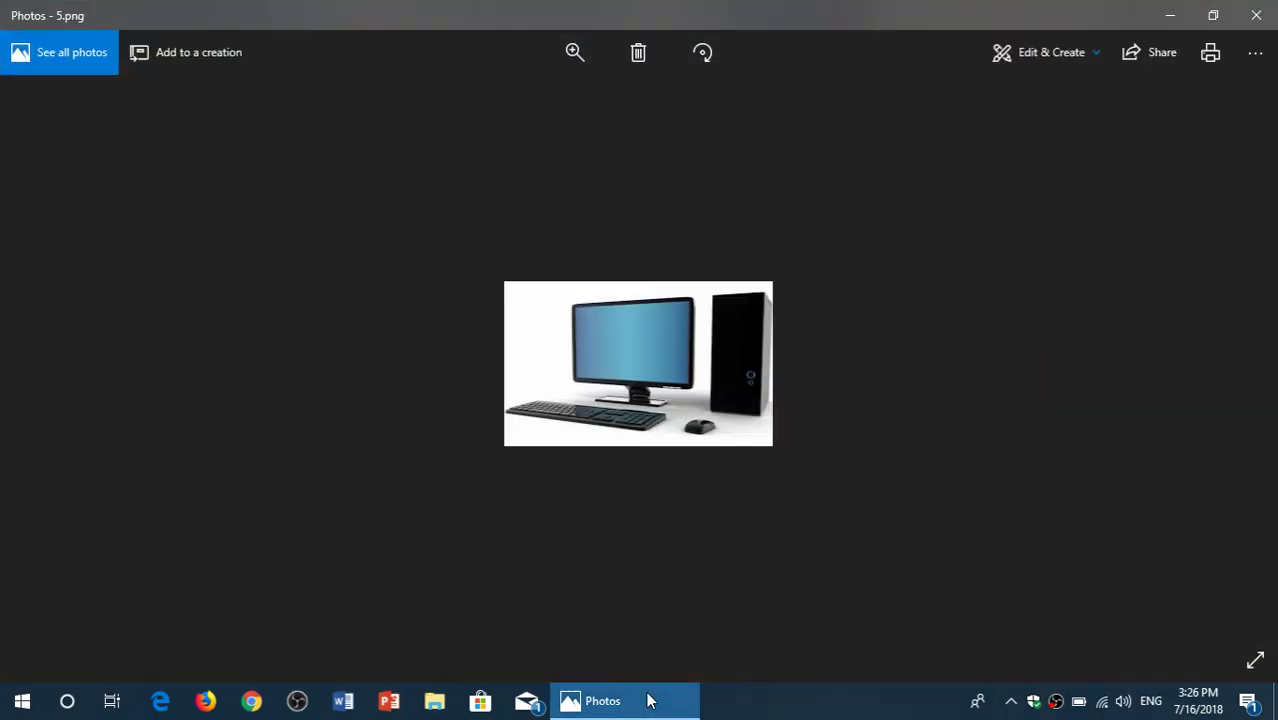